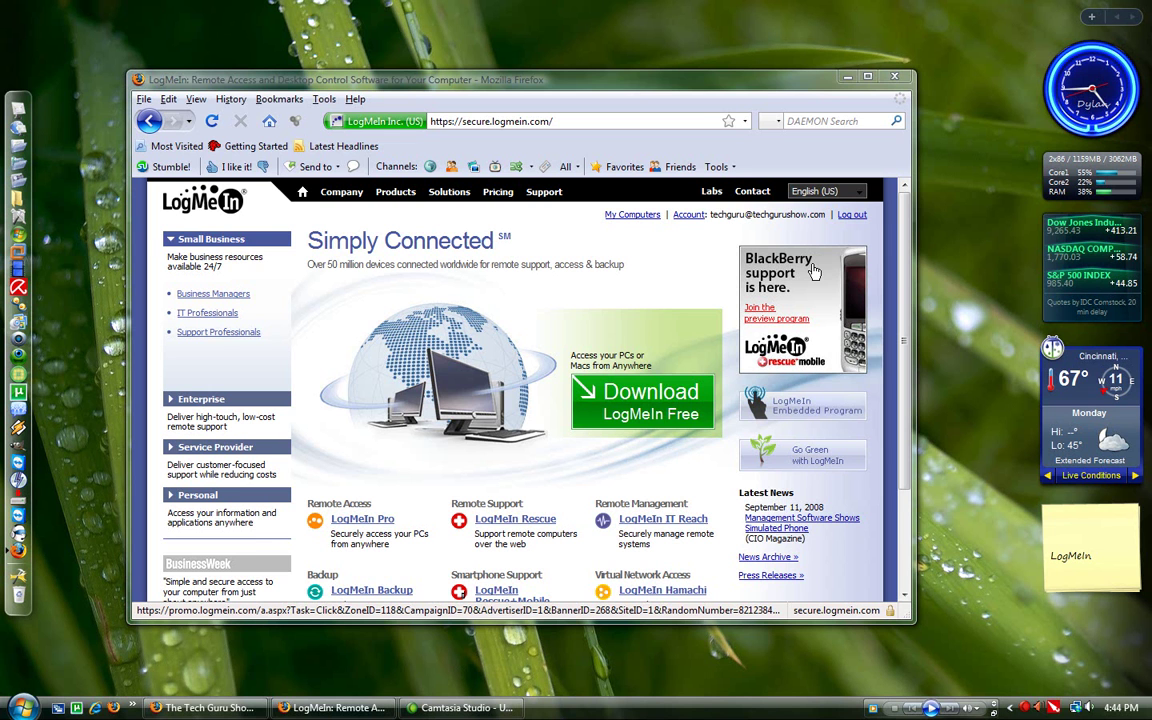
# - Connect to Acer Laptop from the My Computers list and log in with the Windows account password
pyautogui.moveTo(677, 89); pyautogui.dragTo(728, 105)
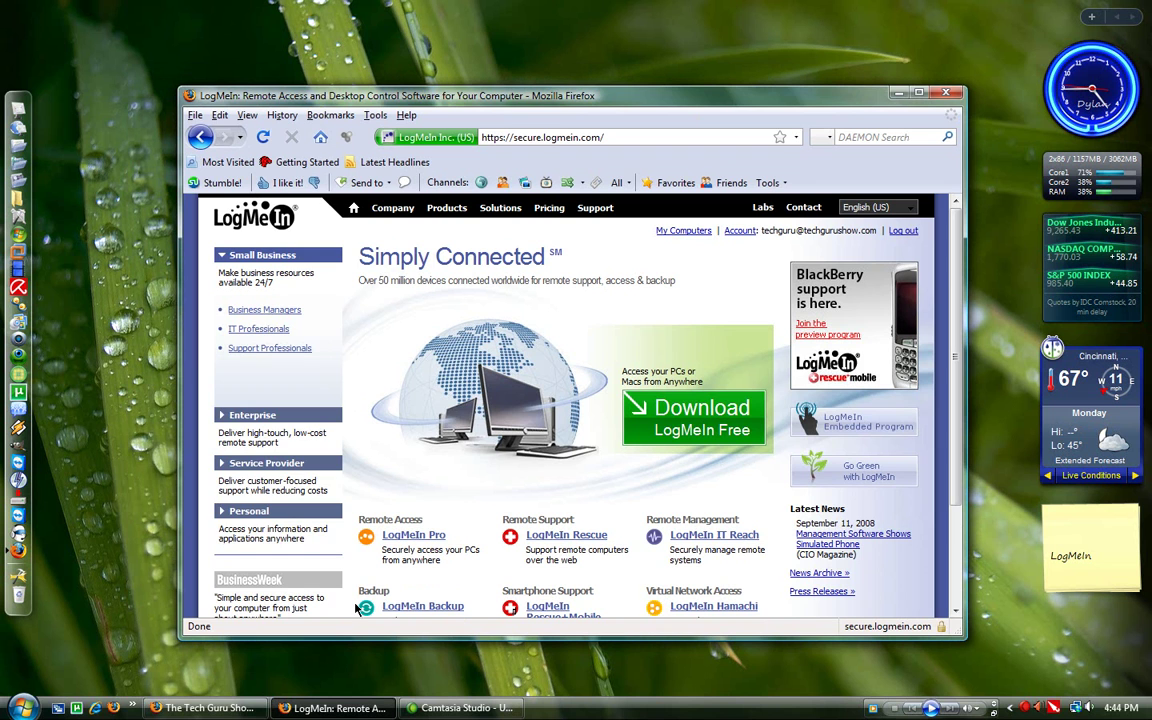
pyautogui.click(307, 512)
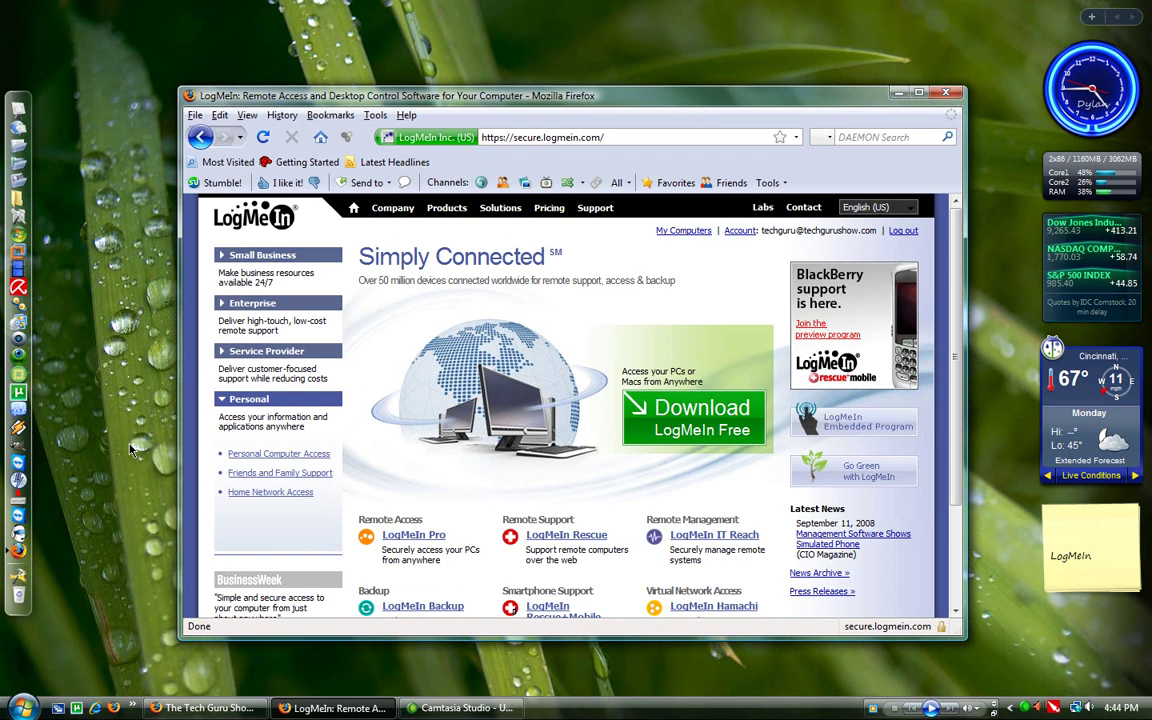
pyautogui.click(681, 233)
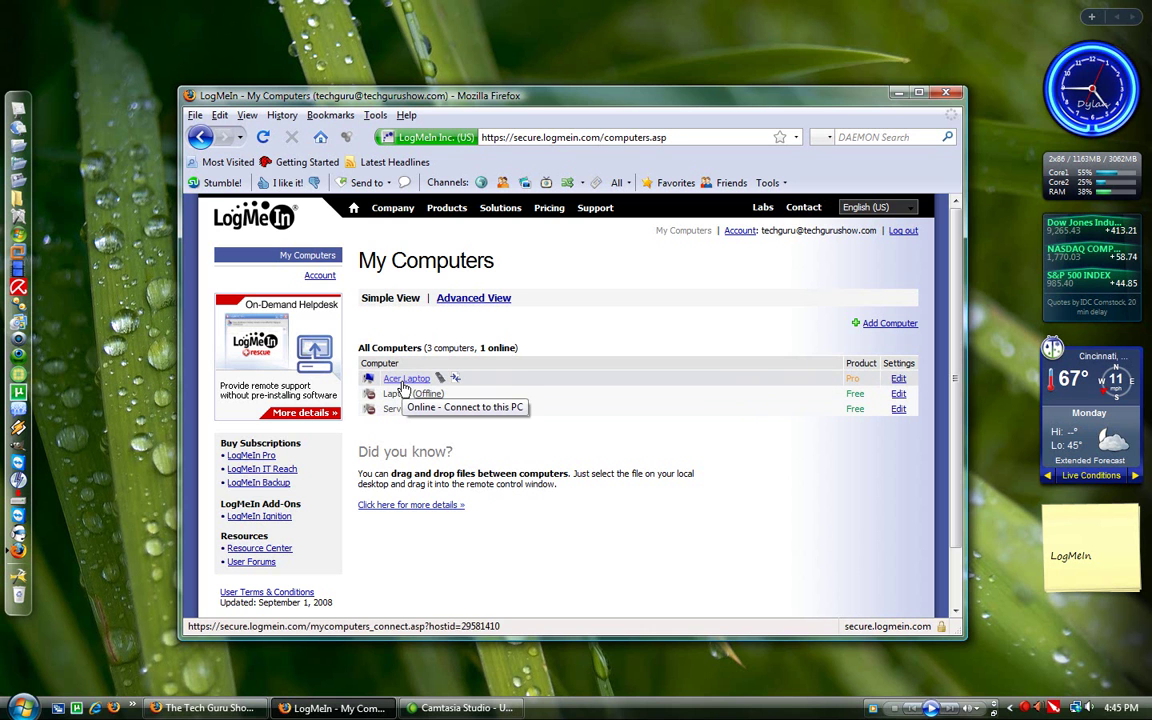
pyautogui.click(405, 379)
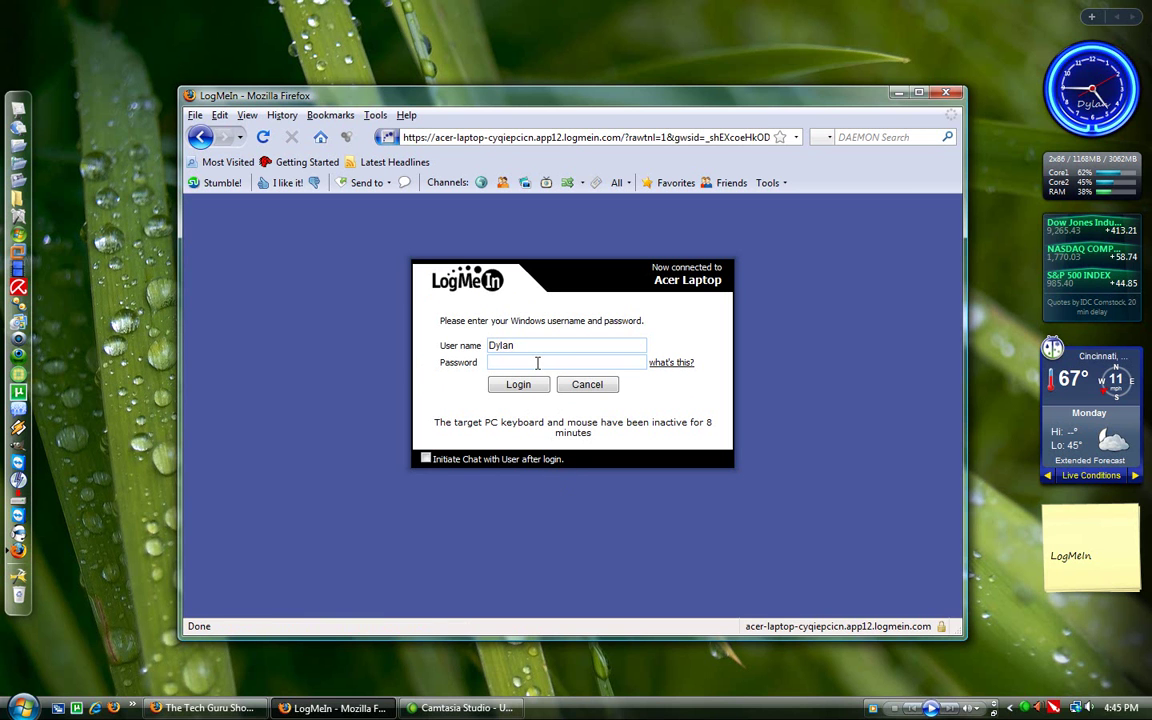
pyautogui.write('*********')
pyautogui.press('Return')
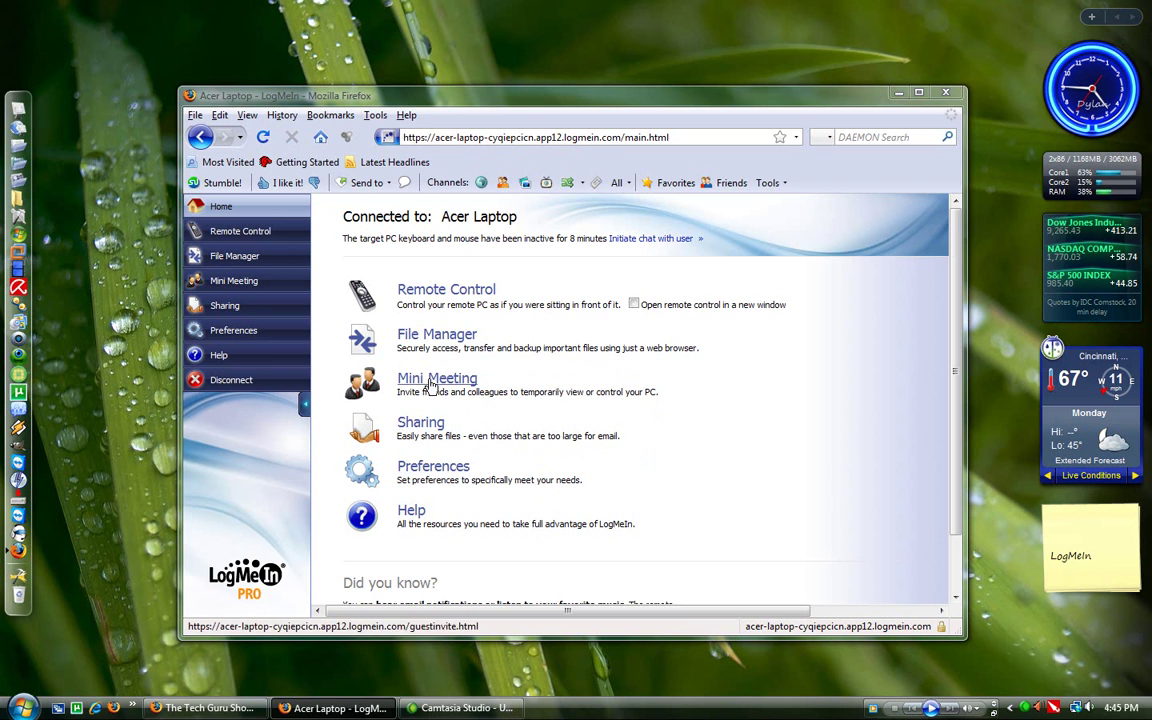
# - Start a Remote Control session on Acer Laptop in a maximized browser window and dismiss both connection notices
pyautogui.click(446, 289)
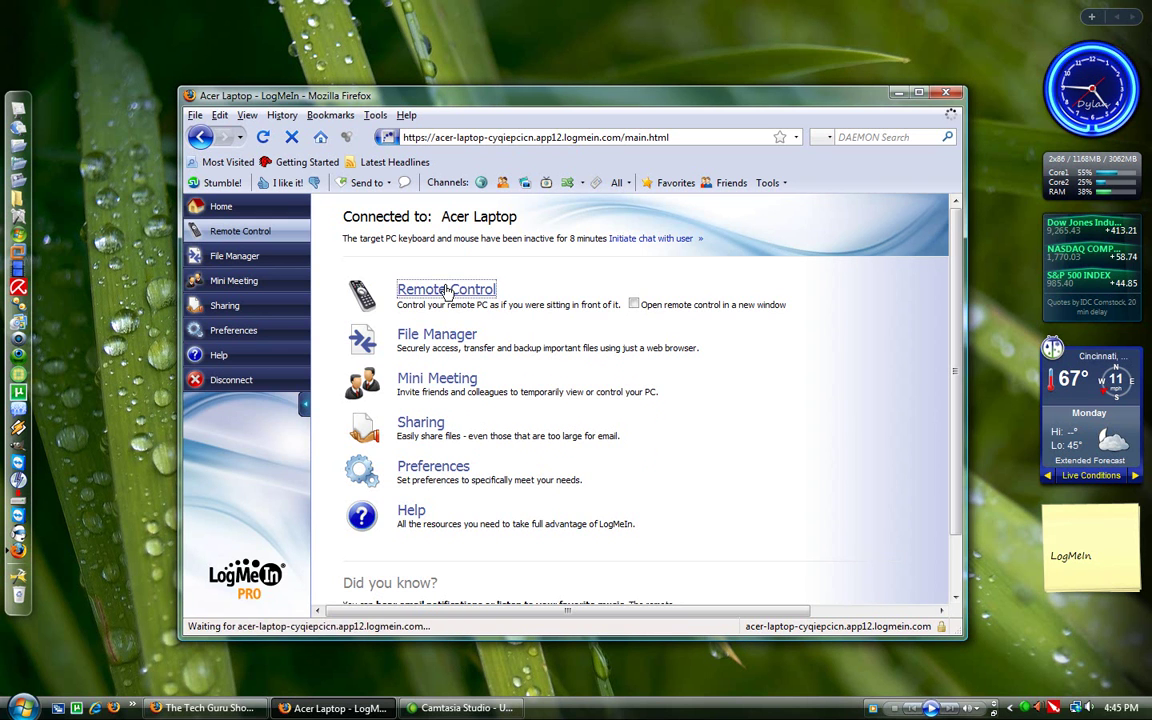
pyautogui.click(919, 92)
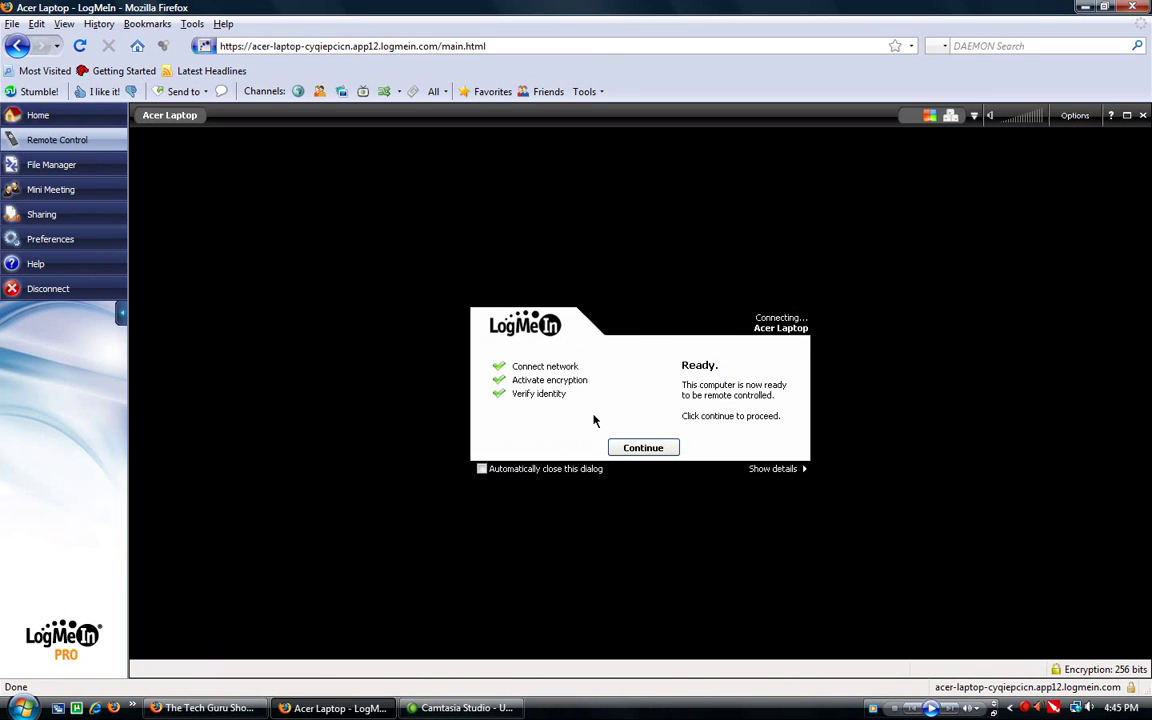
pyautogui.click(643, 447)
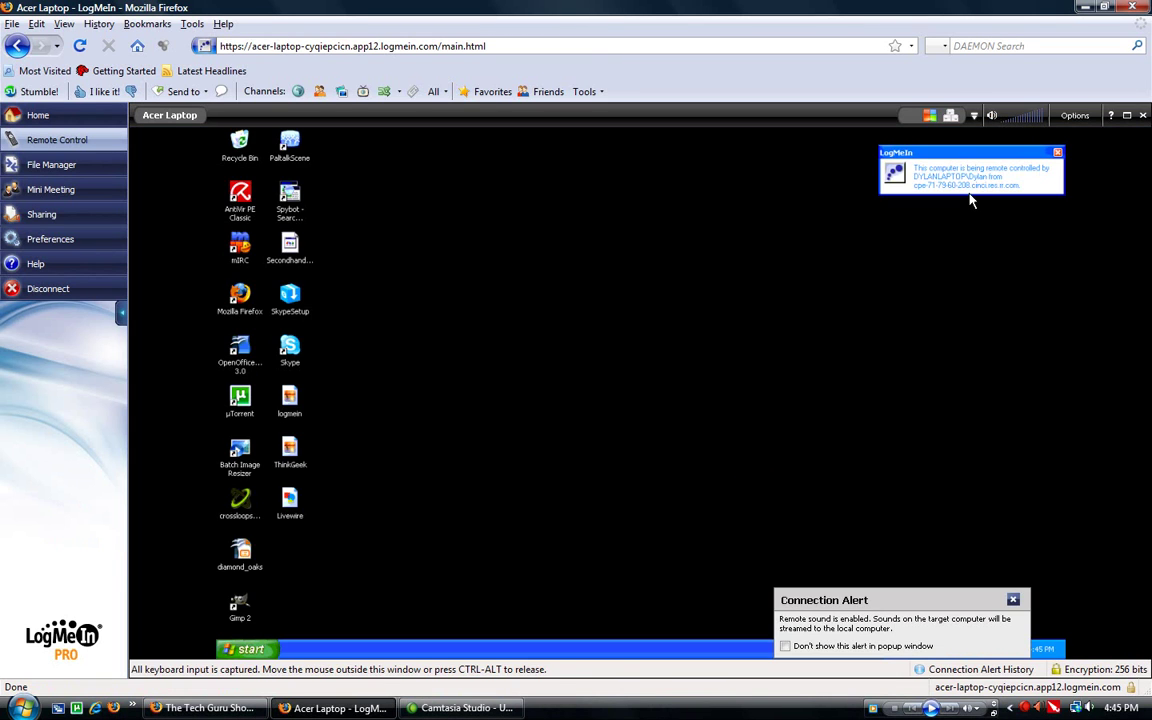
pyautogui.click(1058, 153)
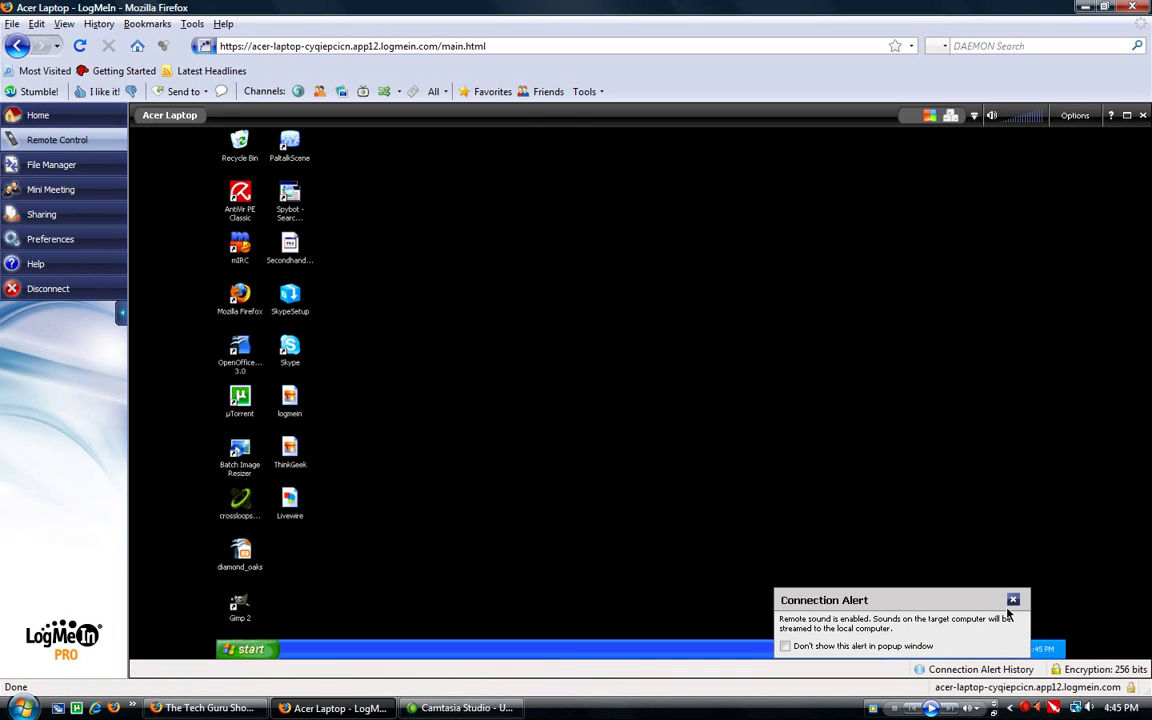
pyautogui.click(1013, 599)
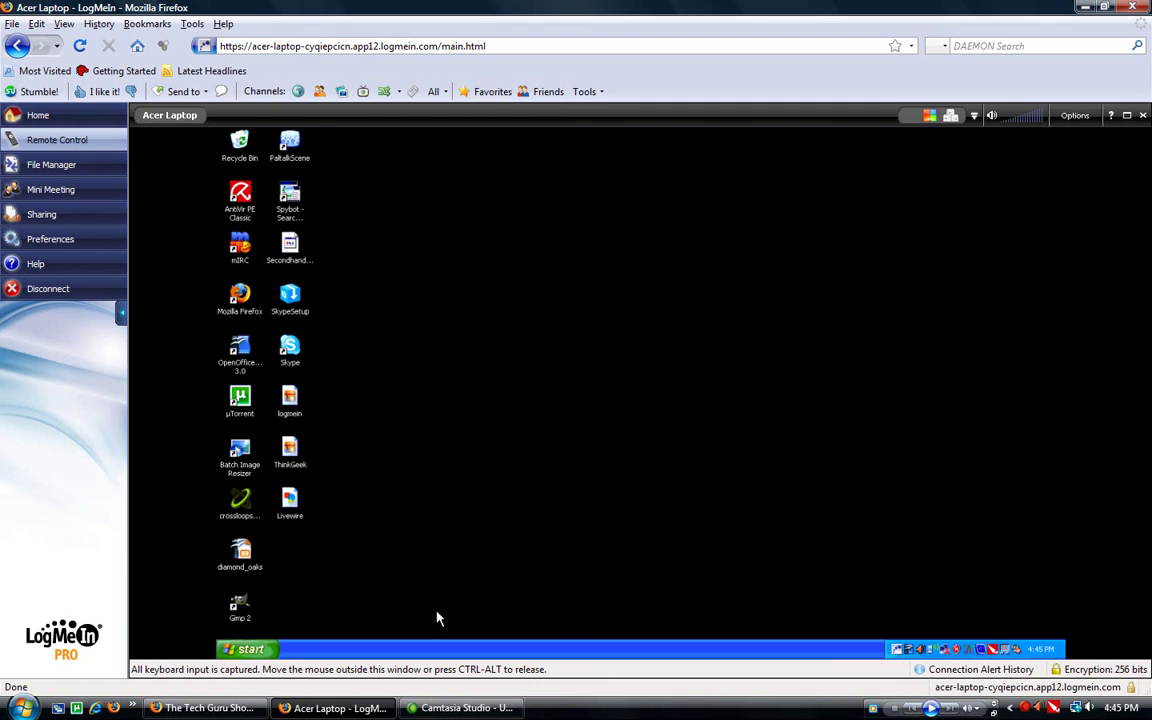
# - View the Control Panel on the remote laptop and close it
pyautogui.click(245, 649)
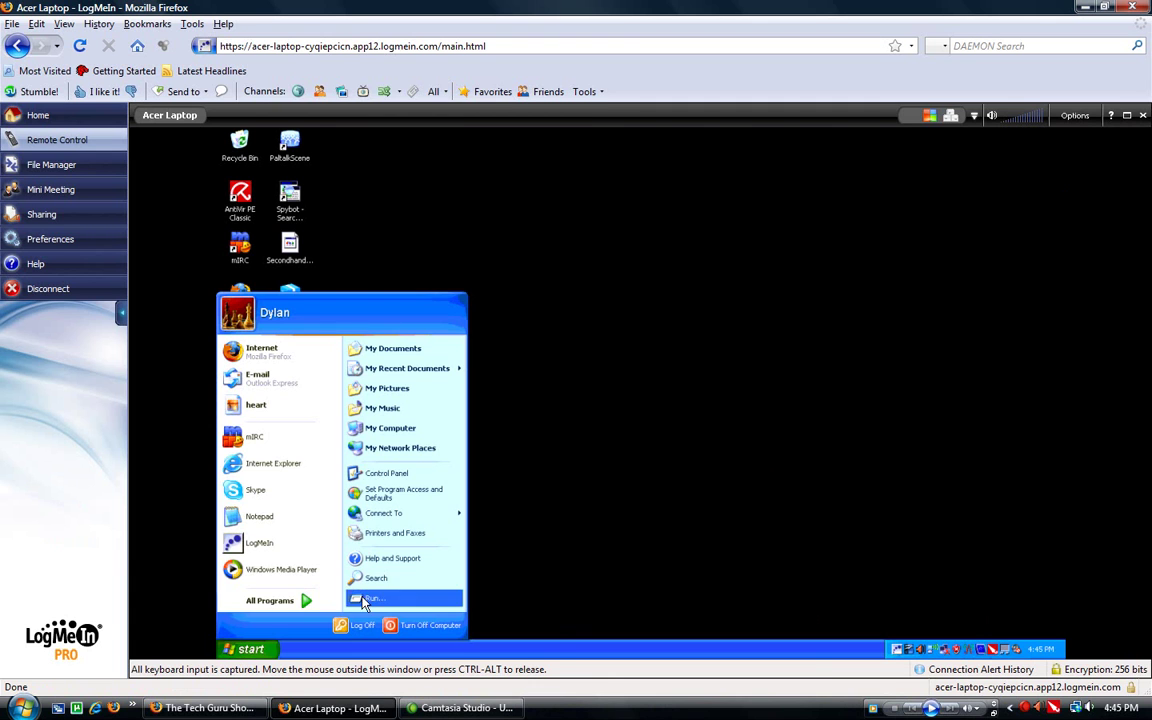
pyautogui.click(390, 476)
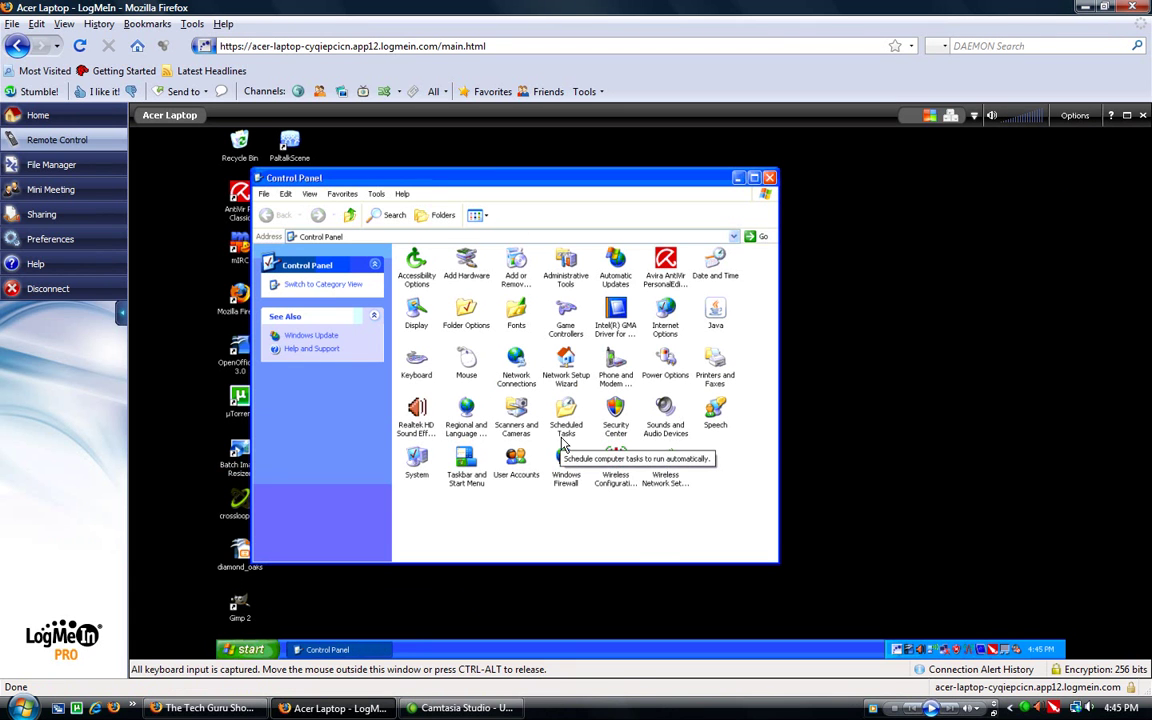
pyautogui.click(769, 179)
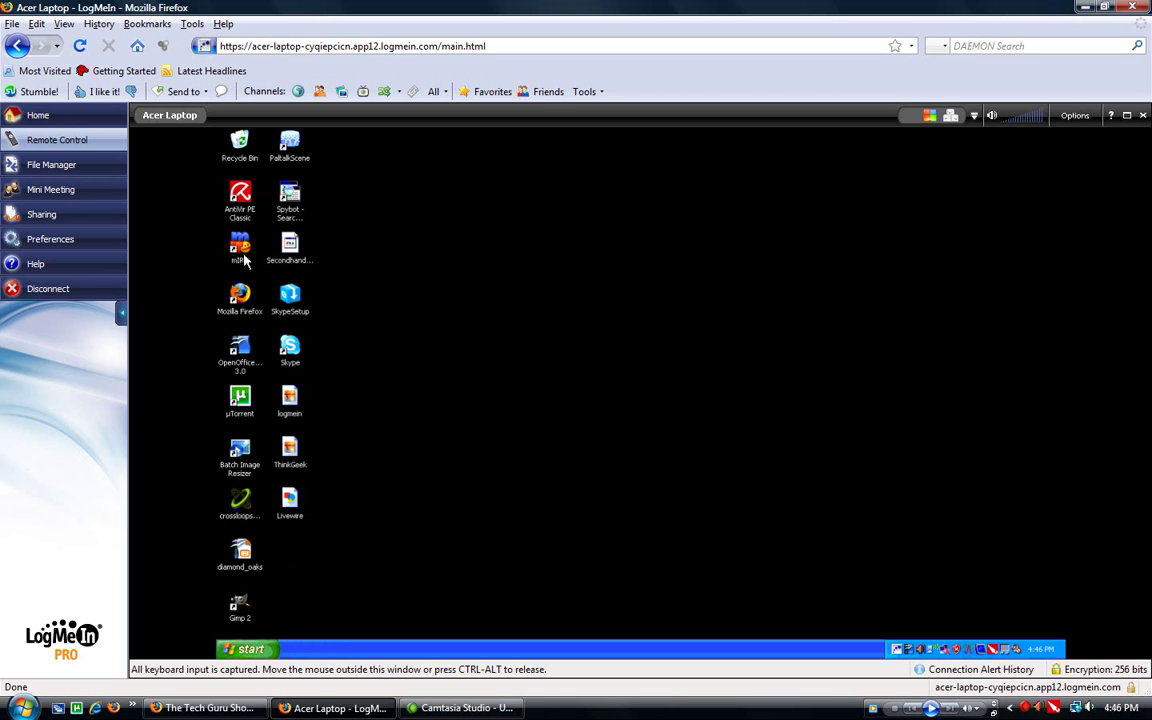
# - End the remote control session and open the File Manager for the local and remote computers
pyautogui.click(60, 115)
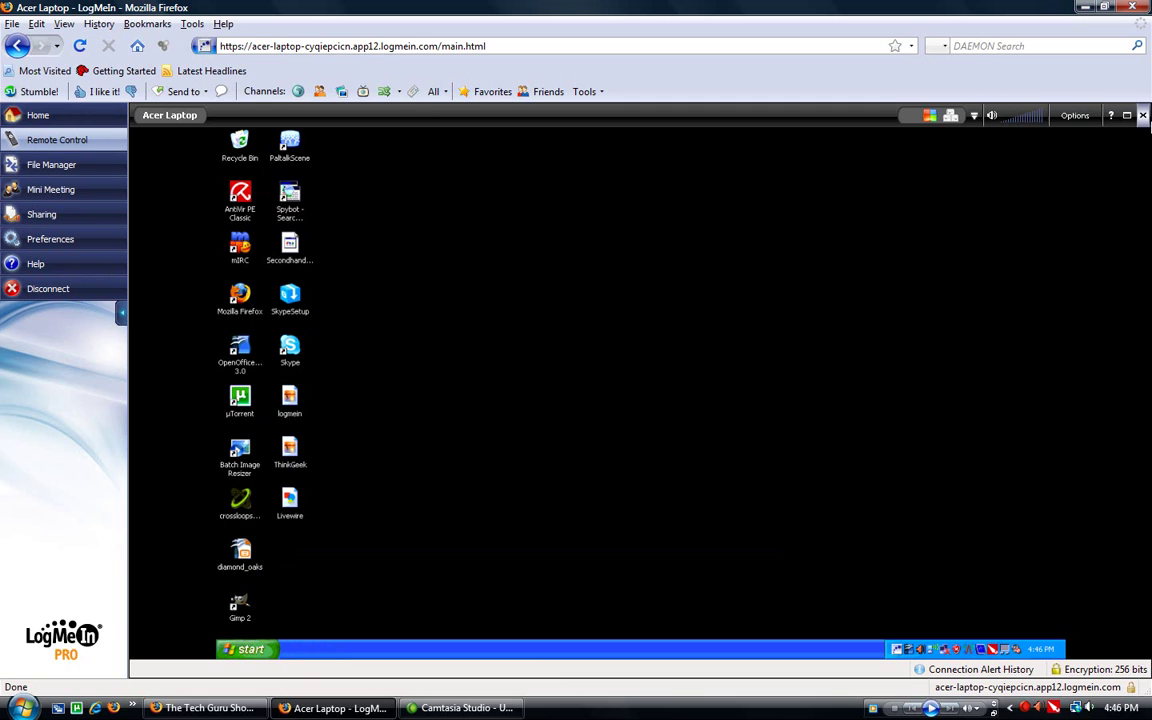
pyautogui.click(609, 411)
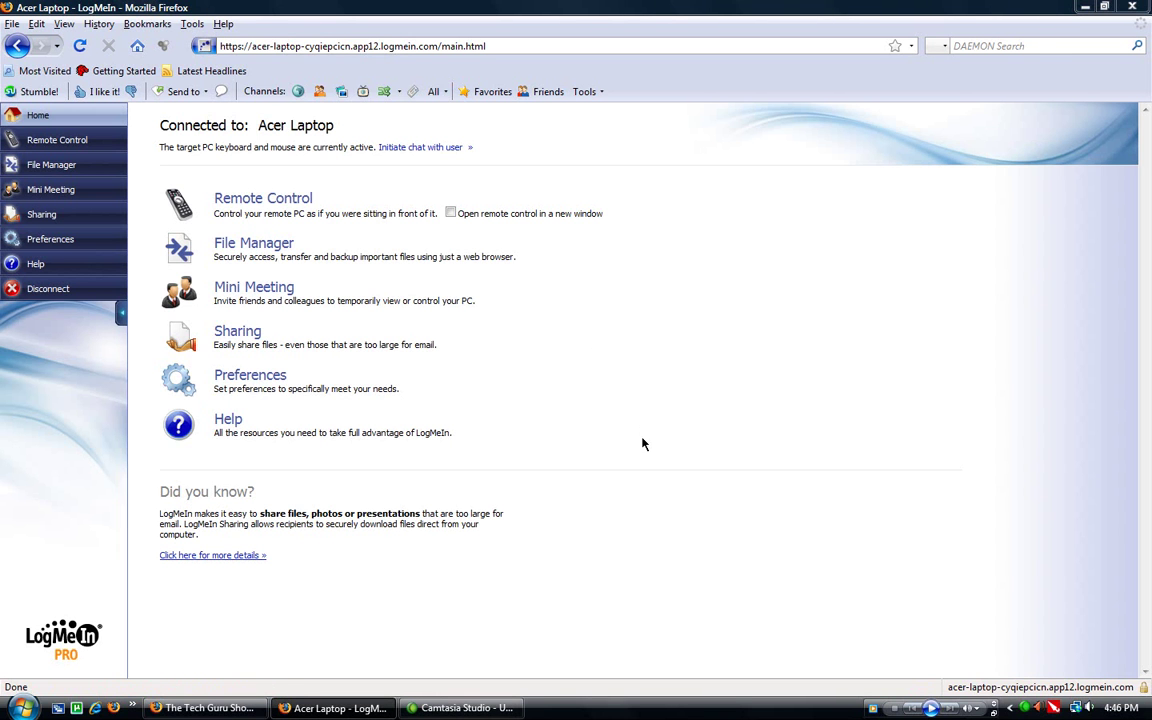
pyautogui.click(218, 244)
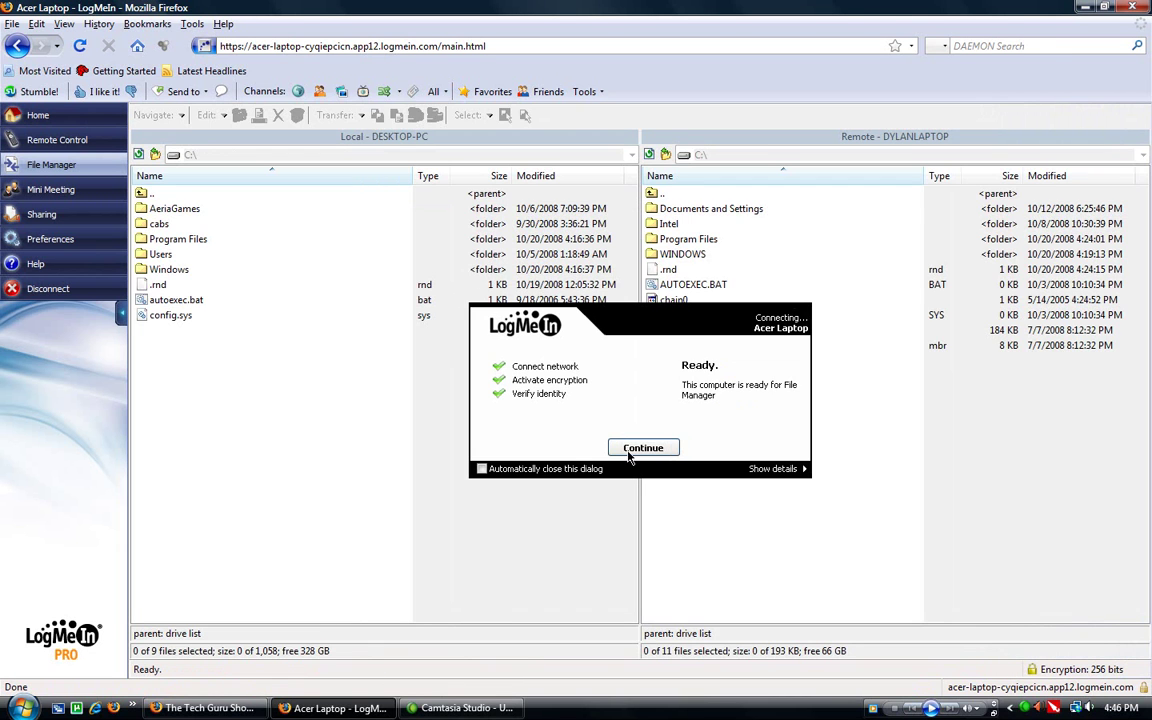
pyautogui.click(632, 446)
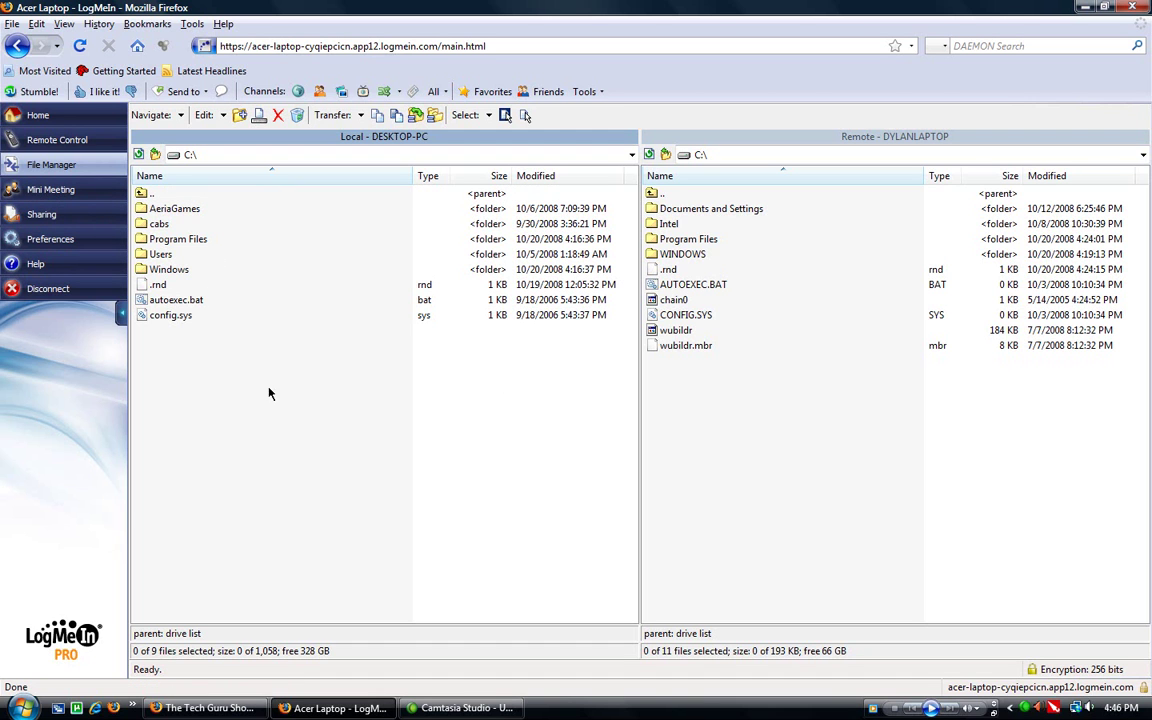
# - Look over the Sharing instructions and the Preferences page of the connected laptop
pyautogui.click(41, 214)
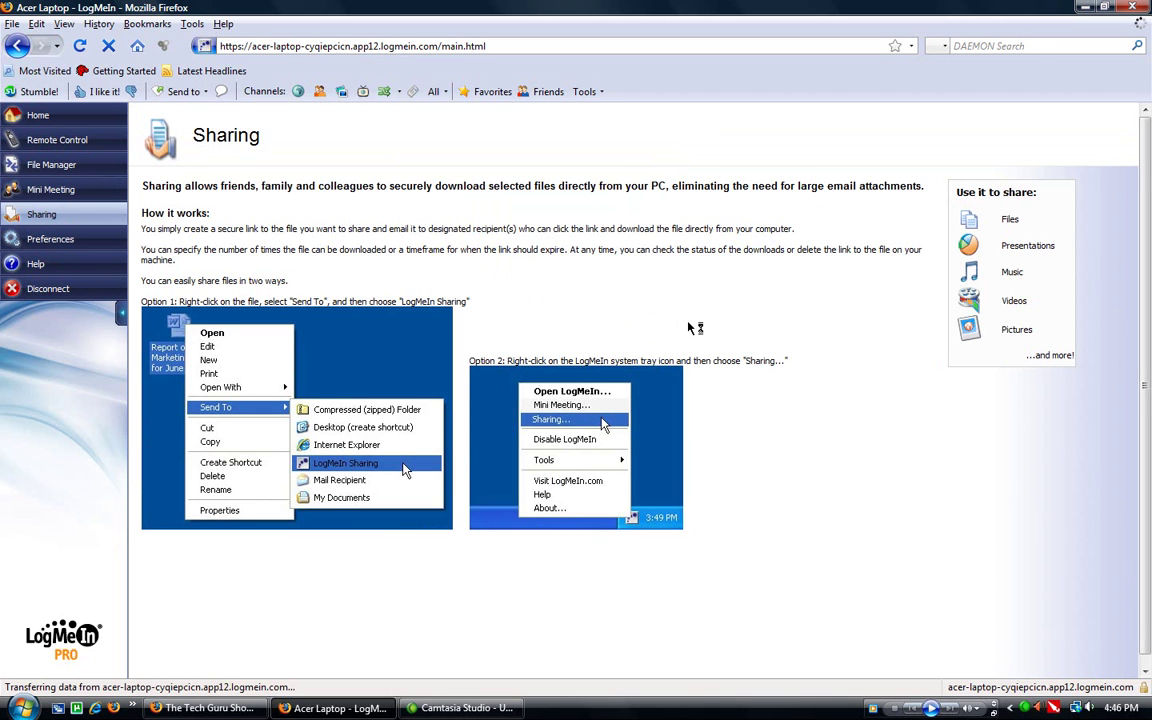
pyautogui.scroll(-1, 700, 340)
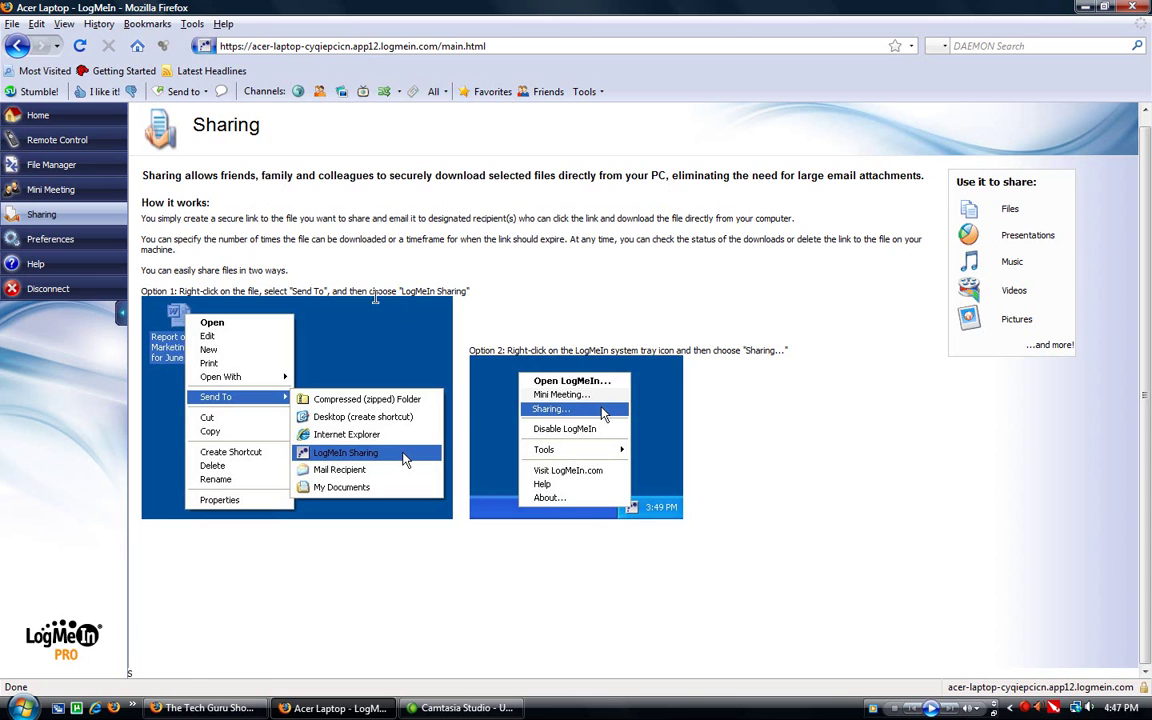
pyautogui.click(50, 240)
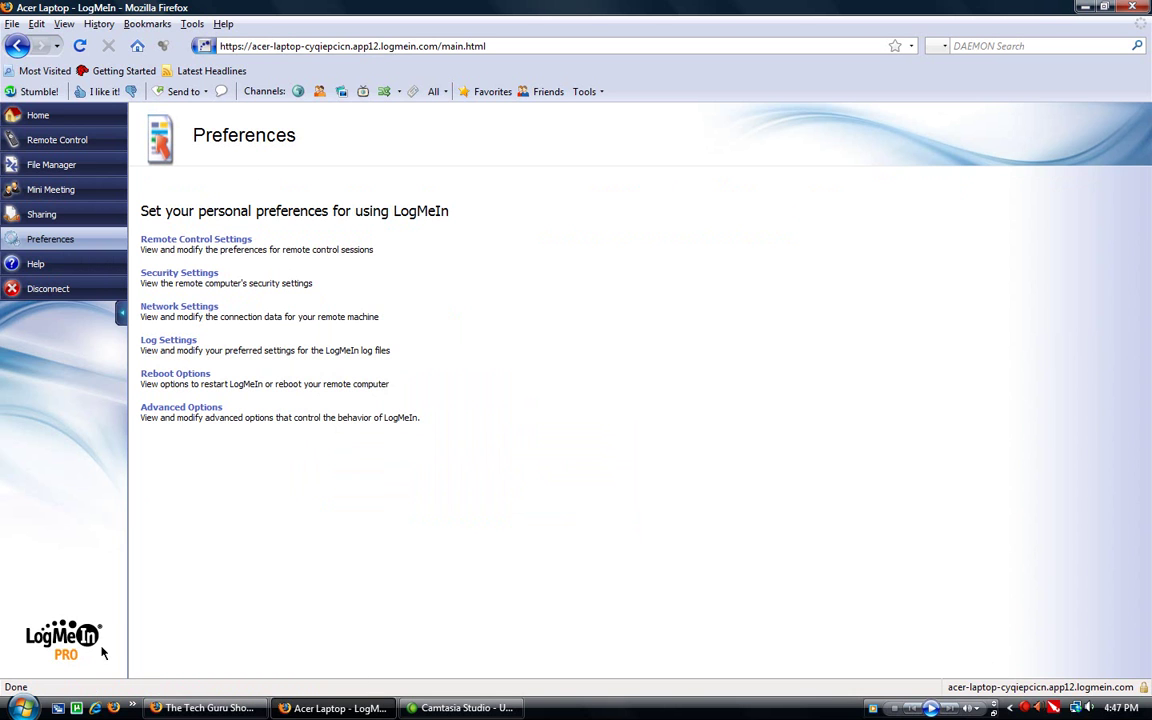
# - Disconnect from Acer Laptop and go to logmein.com
pyautogui.click(60, 288)
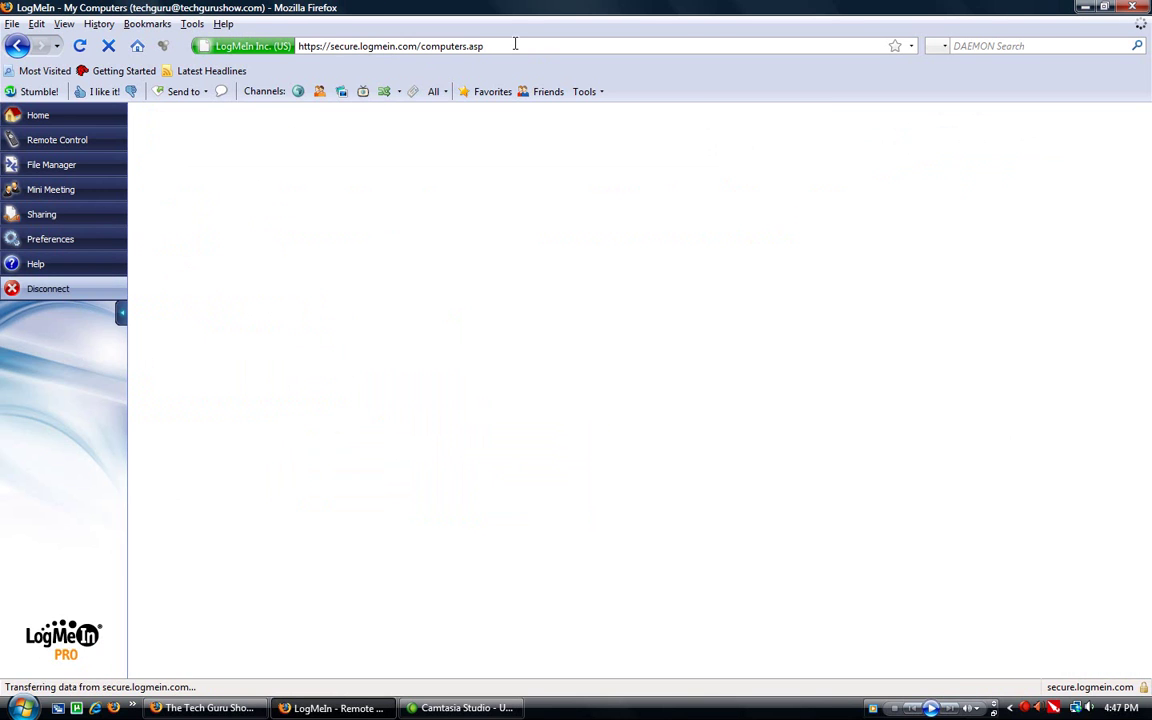
pyautogui.write('logg')
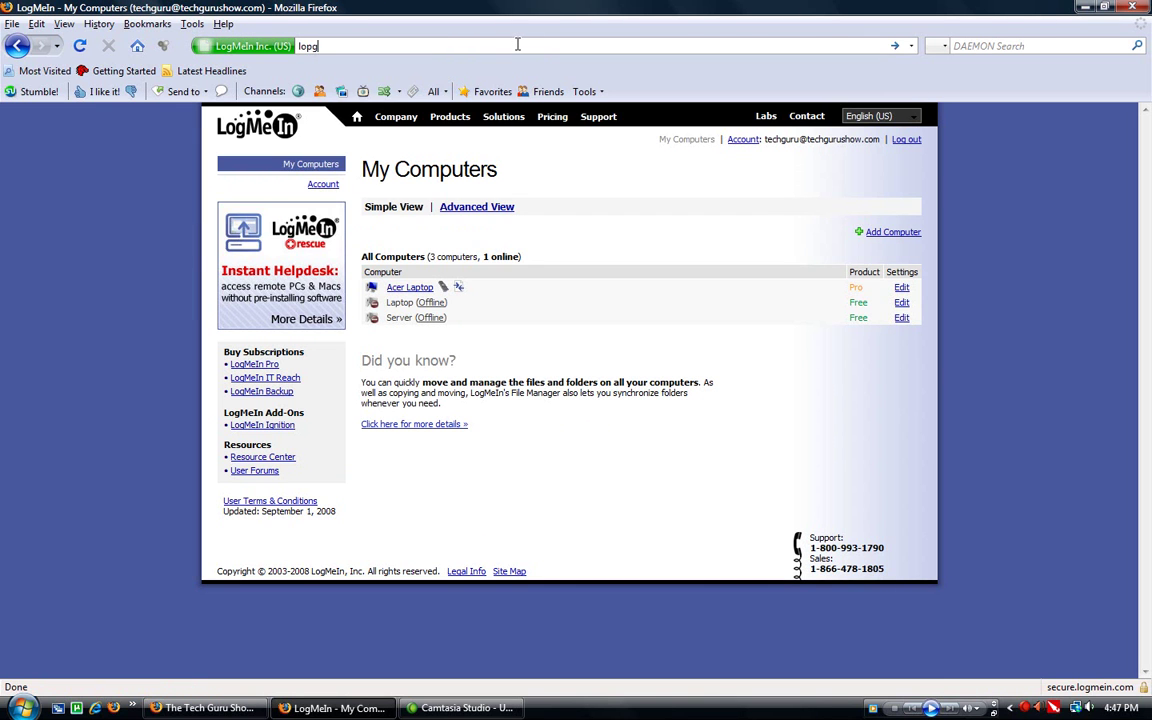
pyautogui.write('mein.com')
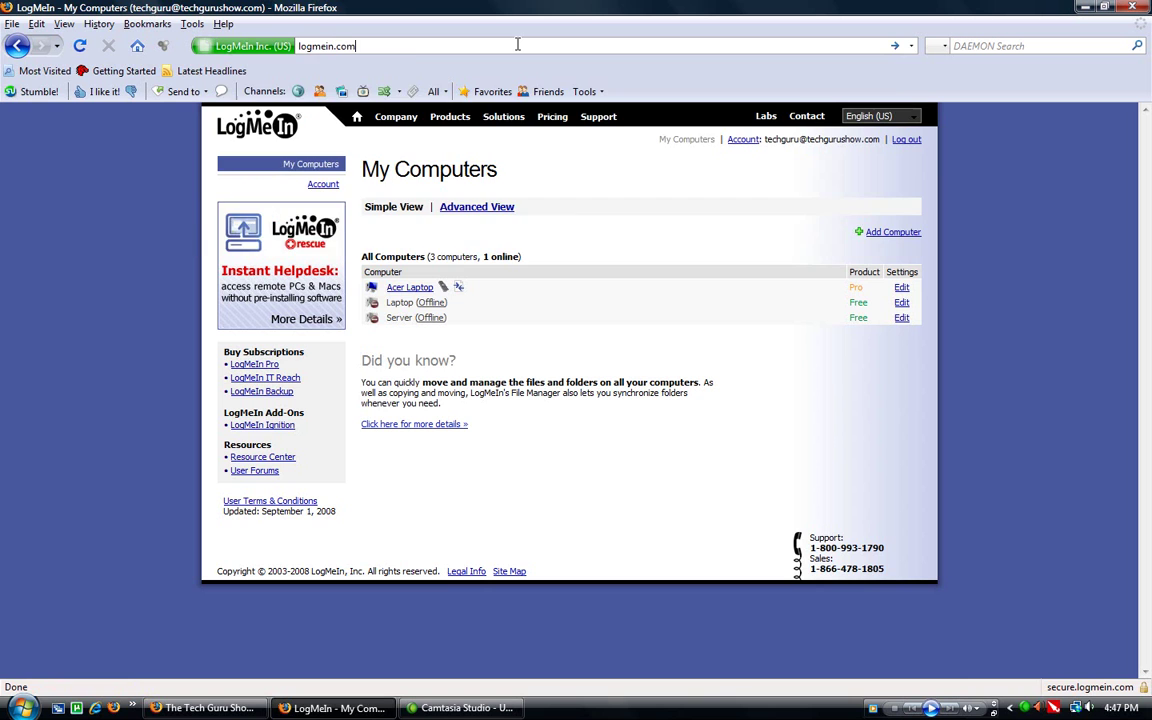
pyautogui.press('Return')
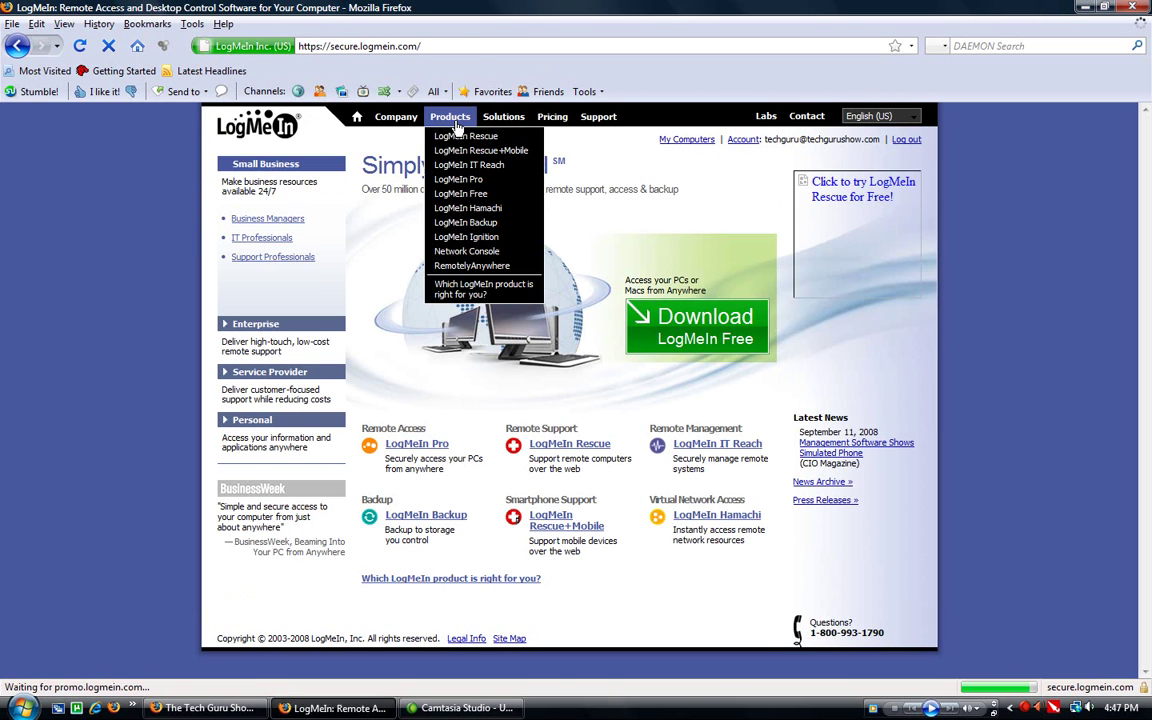
# - Open the Products overview page and read through the descriptions of the remote access products, including LogMeIn IT Reach
pyautogui.click(452, 117)
pyautogui.scroll(-2, 241, 360)
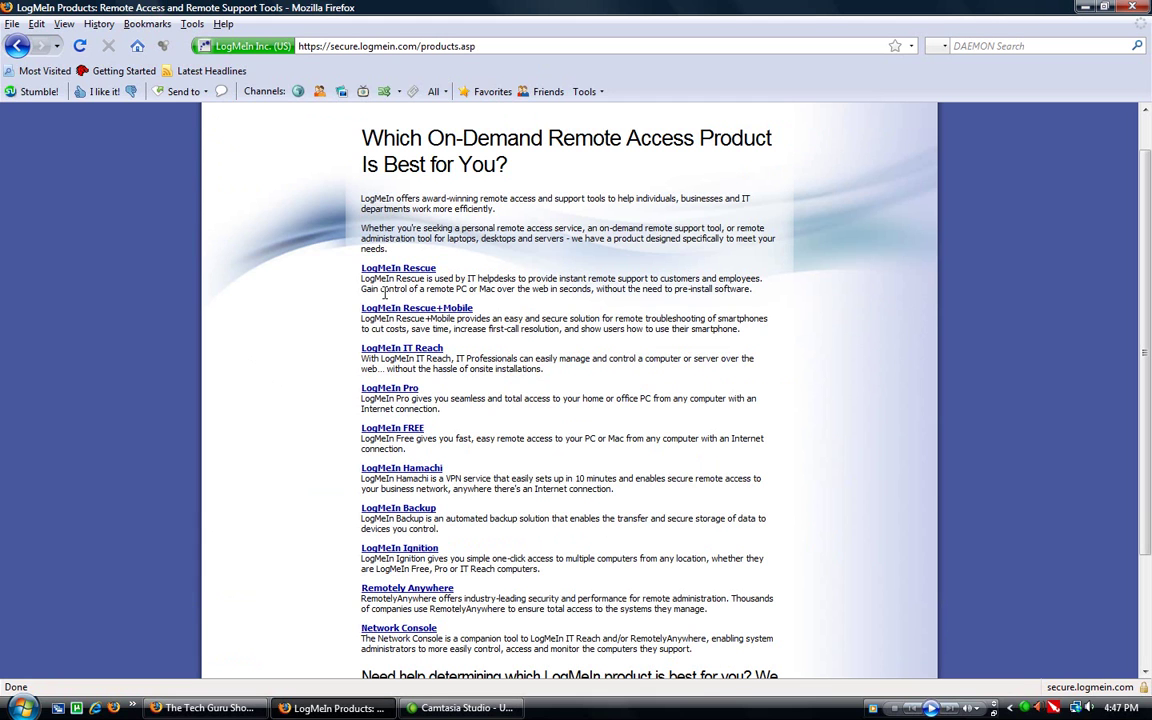
pyautogui.scroll(-1, 357, 338)
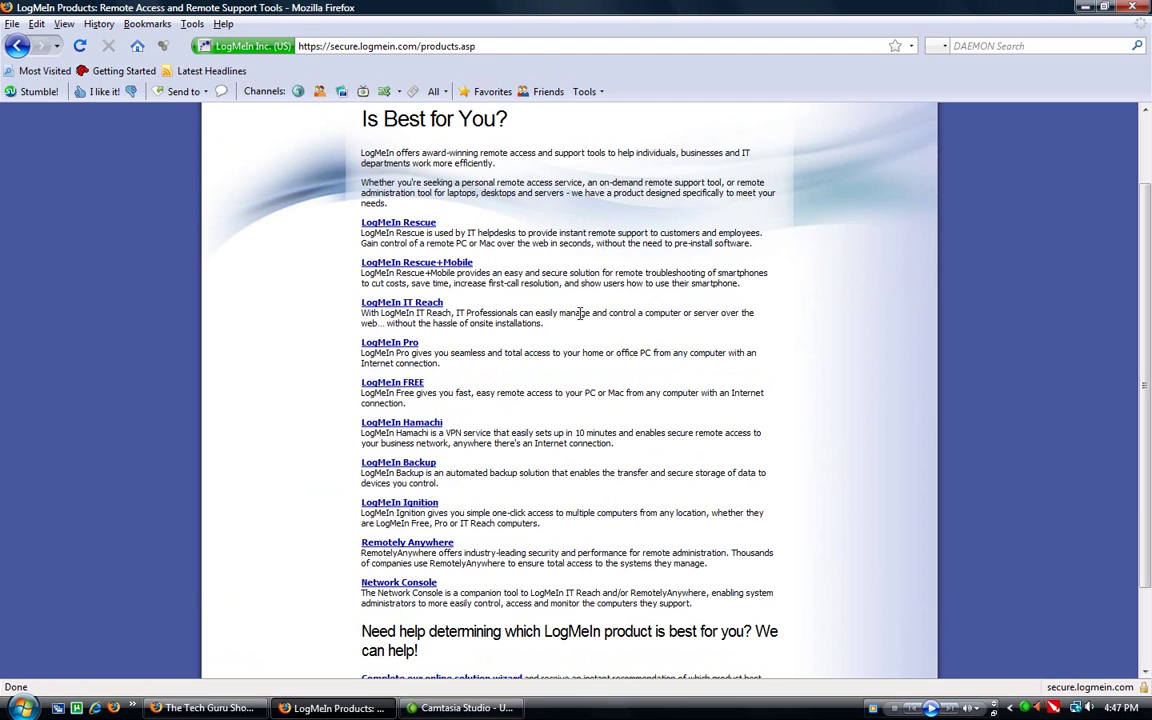
pyautogui.moveTo(693, 315); pyautogui.dragTo(545, 325)
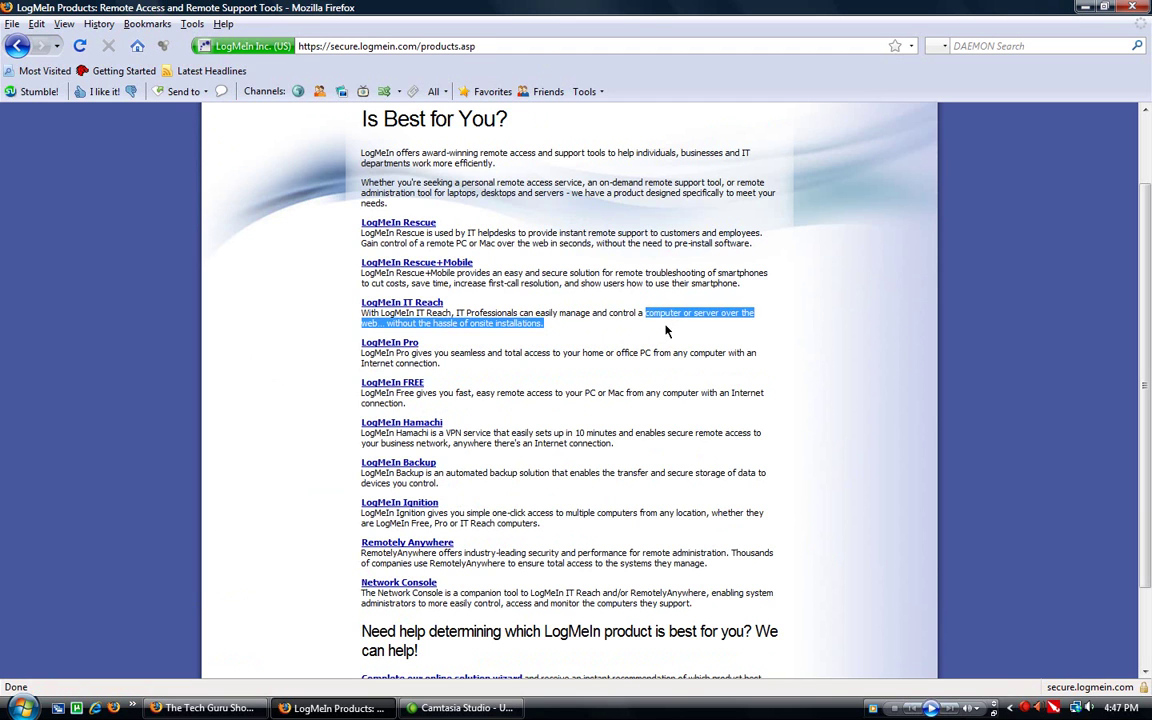
pyautogui.click(579, 323)
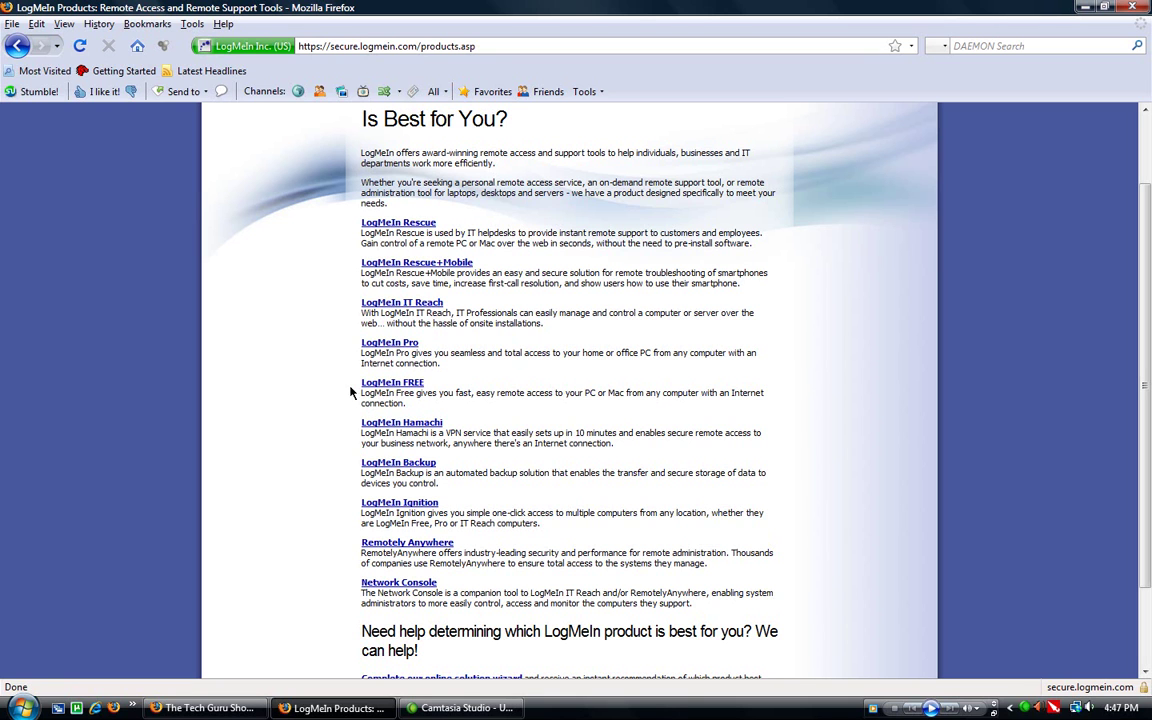
pyautogui.scroll(-3, 344, 396)
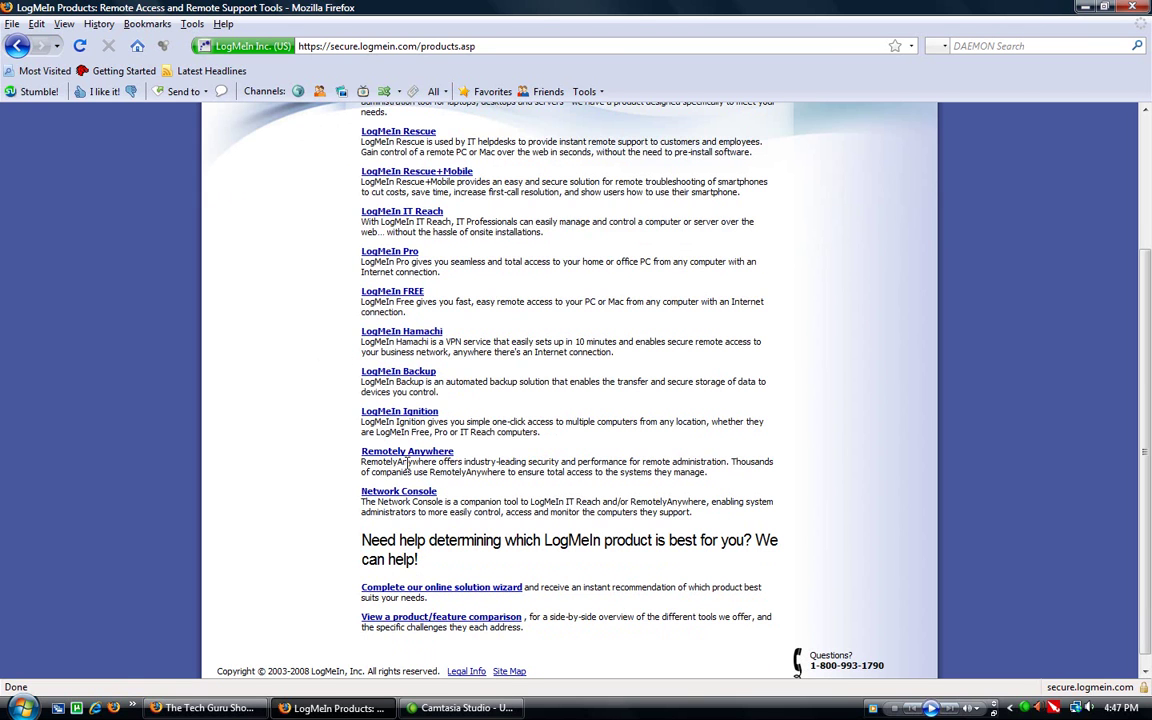
# - Review the advantages listed on the LogMeIn Pro product page and return to the product overview
pyautogui.click(404, 257)
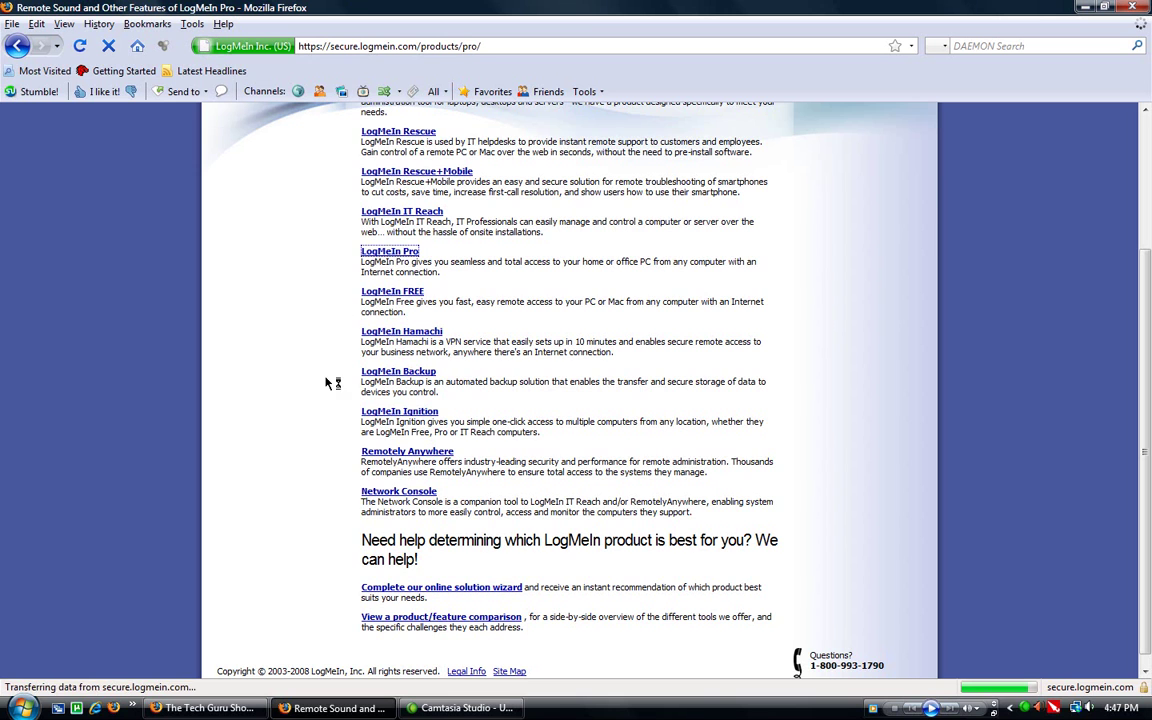
pyautogui.scroll(-3, 484, 494)
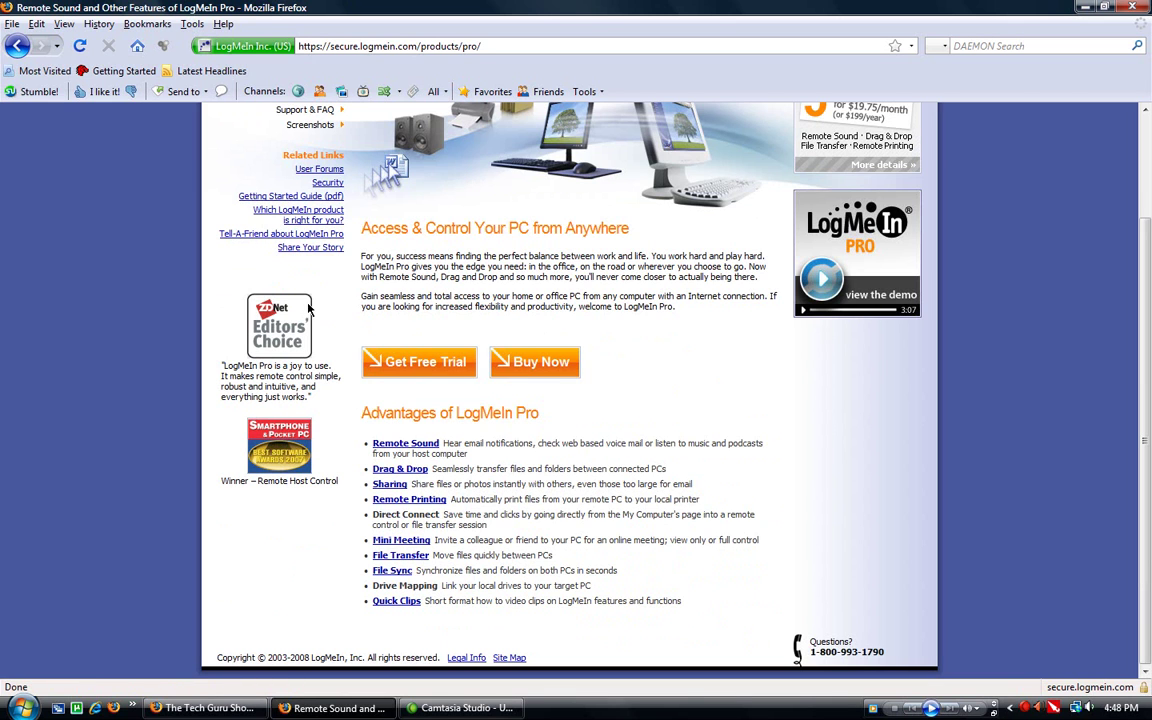
pyautogui.click(17, 45)
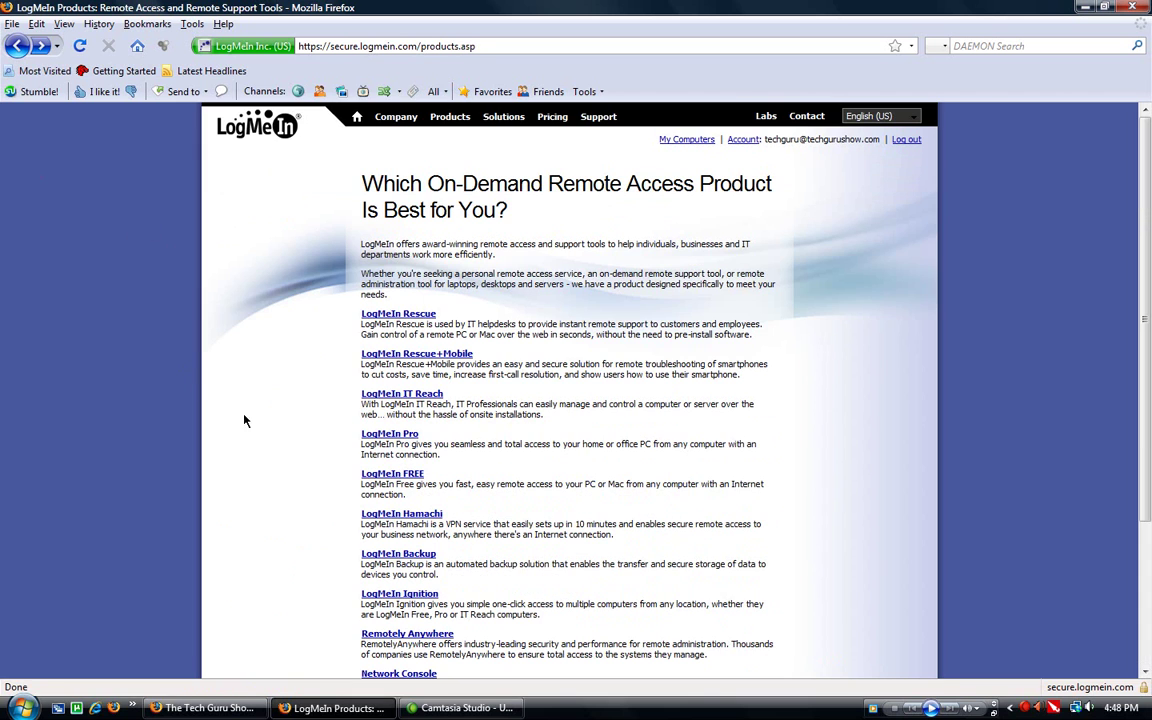
# - Review the LogMeIn Free product page and close the browser window
pyautogui.click(392, 474)
pyautogui.scroll(-3, 436, 520)
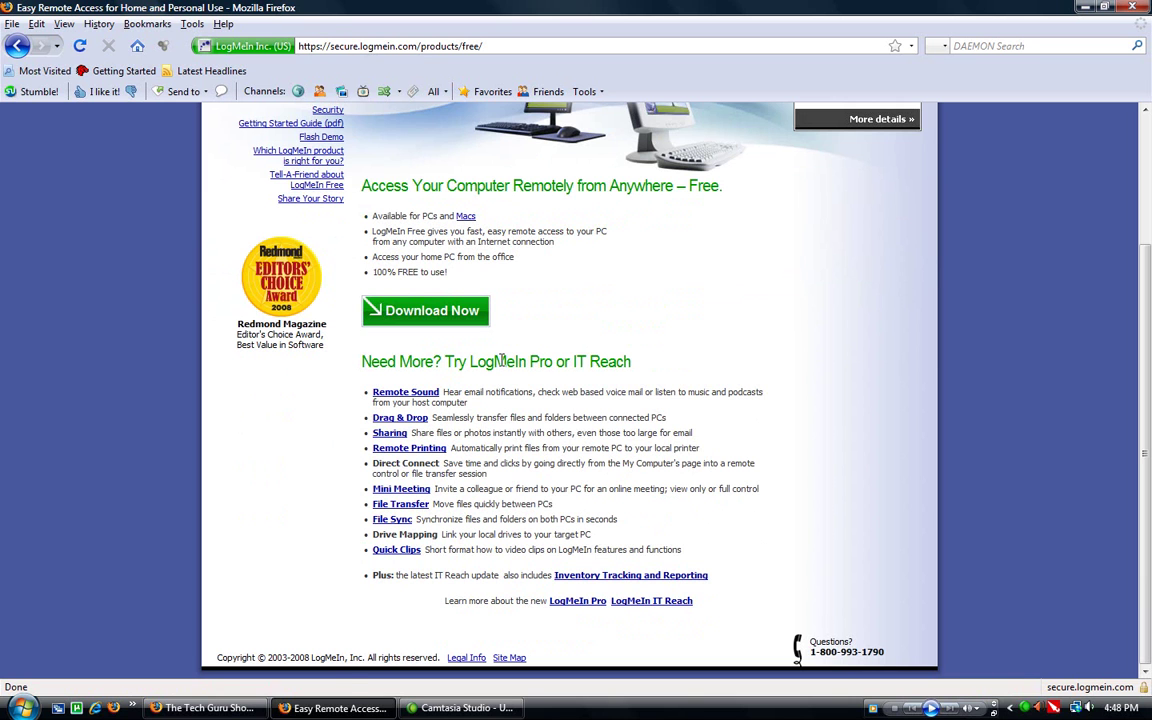
pyautogui.scroll(3, 392, 290)
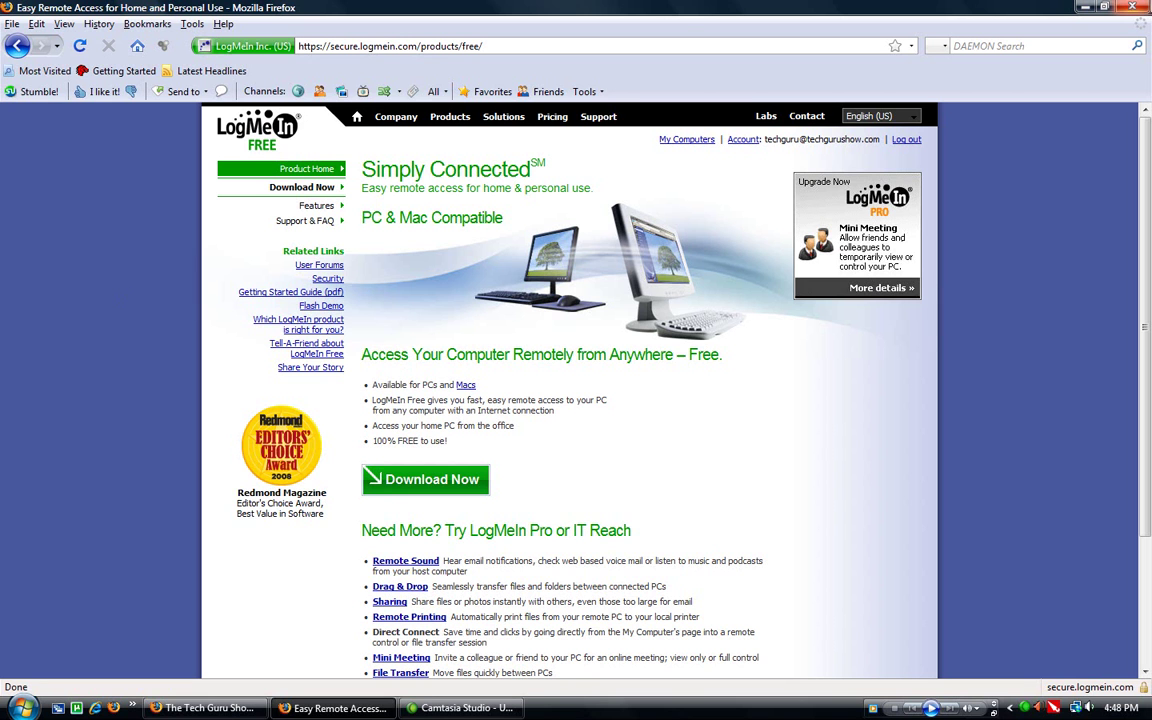
pyautogui.click(1132, 7)
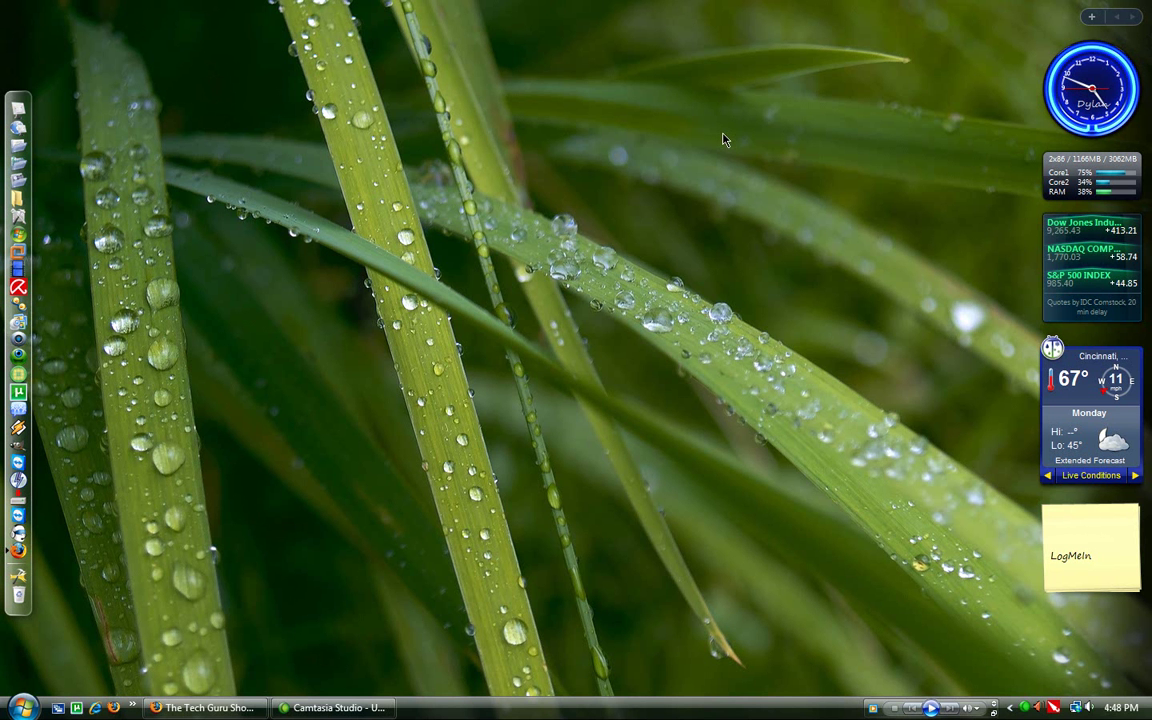